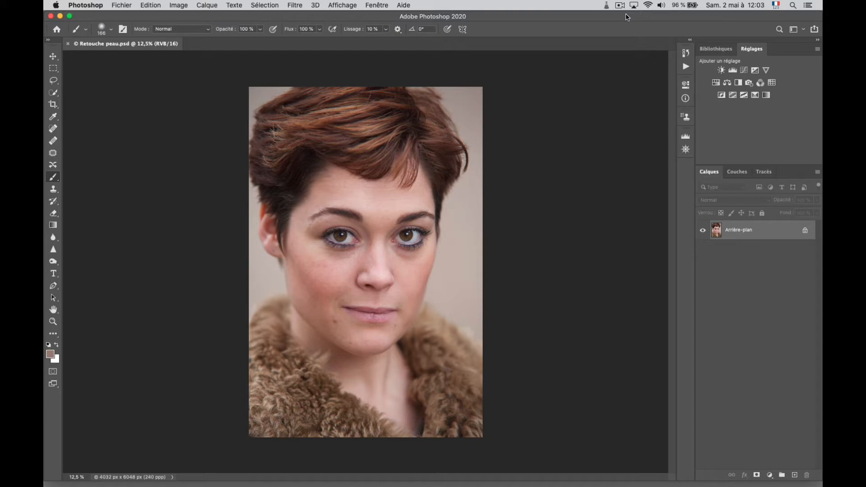
{"action": "left_click", "coordinate": [178, 5]}
{"action": "mouse_move", "coordinate": [183, 17]}
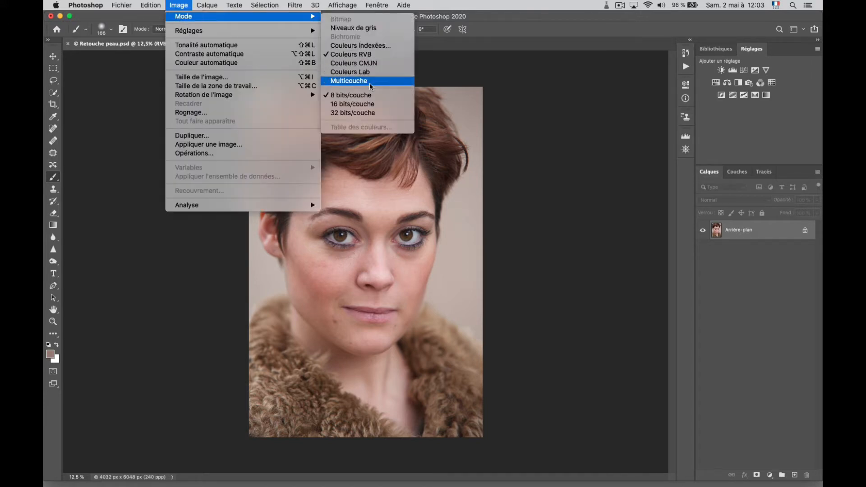
{"action": "left_click", "coordinate": [533, 183]}
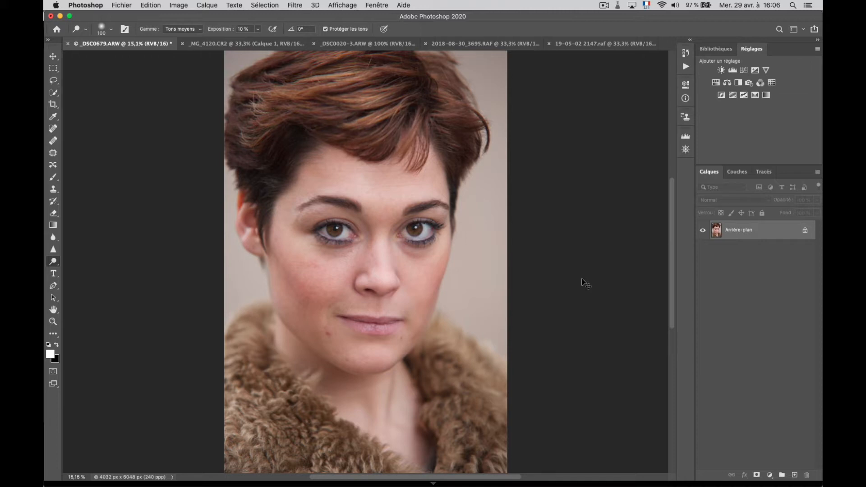
- Create three stacked duplicates of the portrait's background layer
{"action": "key", "text": "super+j"}
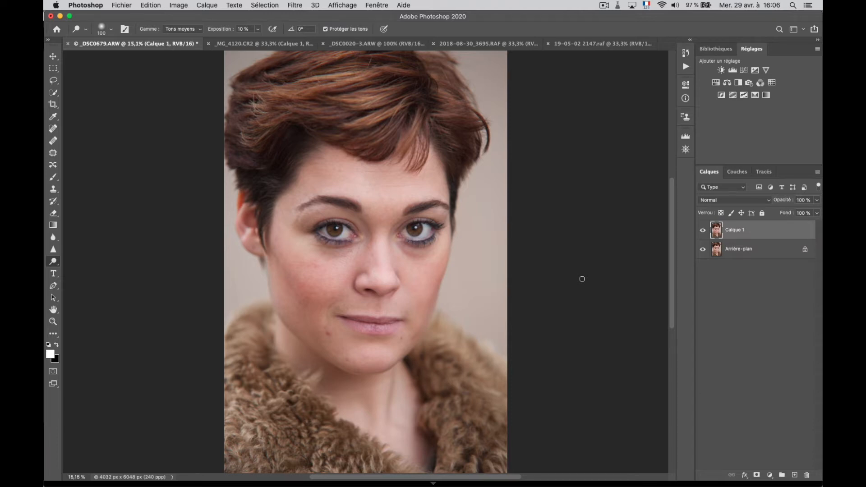
{"action": "key", "text": "super+j"}
{"action": "key", "text": "super+j"}
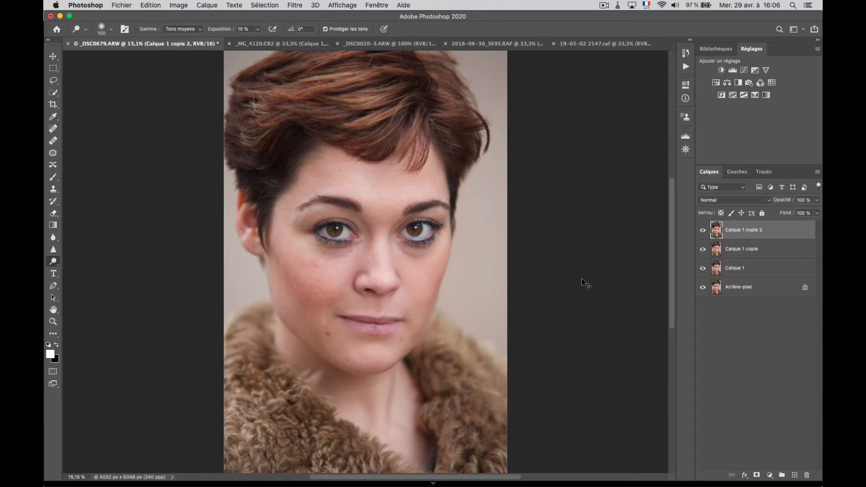
- Rename the middle duplicate layer "Teinte et densité" and the uppermost duplicate "Détails"
{"action": "left_click", "coordinate": [740, 251]}
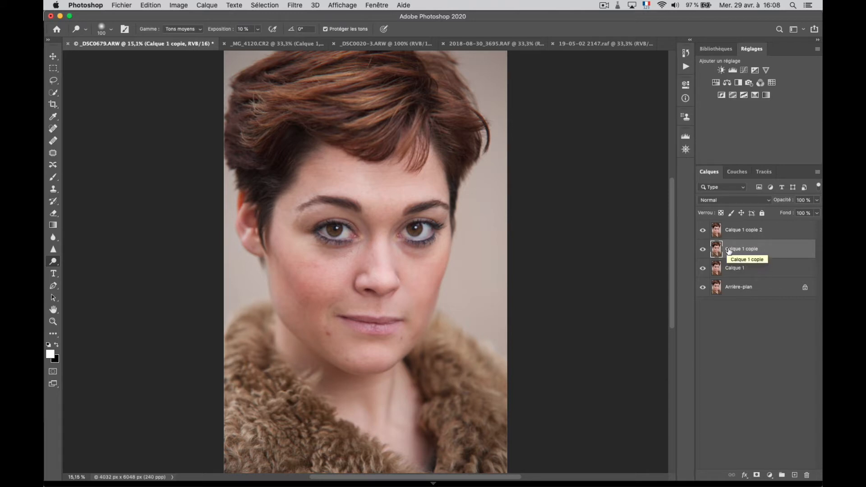
{"action": "double_click", "coordinate": [728, 249]}
{"action": "type", "text": "Teinte et densité"}
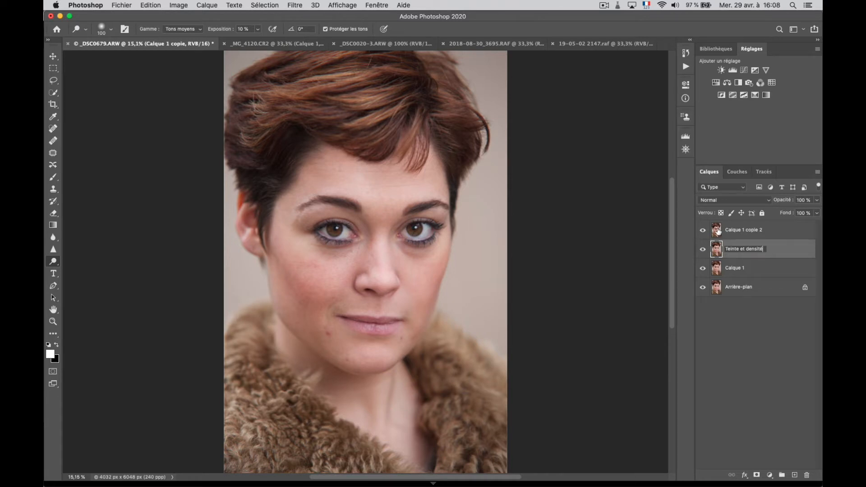
{"action": "key", "text": "Return"}
{"action": "left_click", "coordinate": [729, 232]}
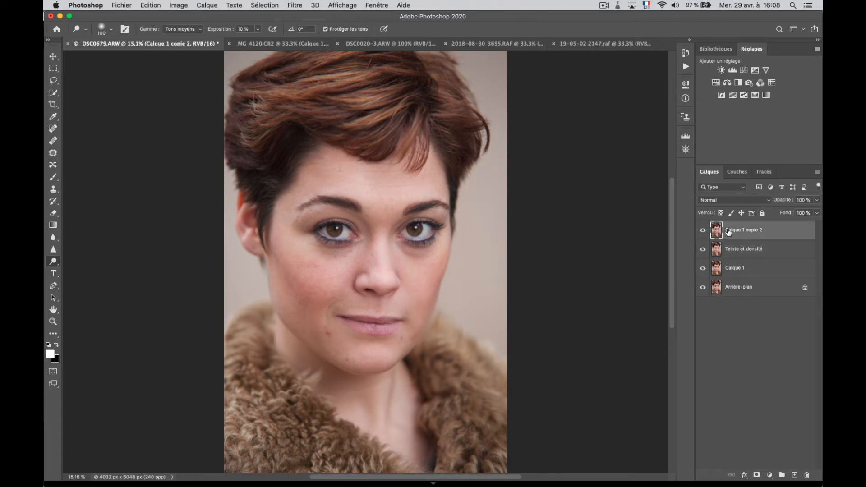
{"action": "double_click", "coordinate": [728, 230]}
{"action": "type", "text": "Détails"}
{"action": "key", "text": "Return"}
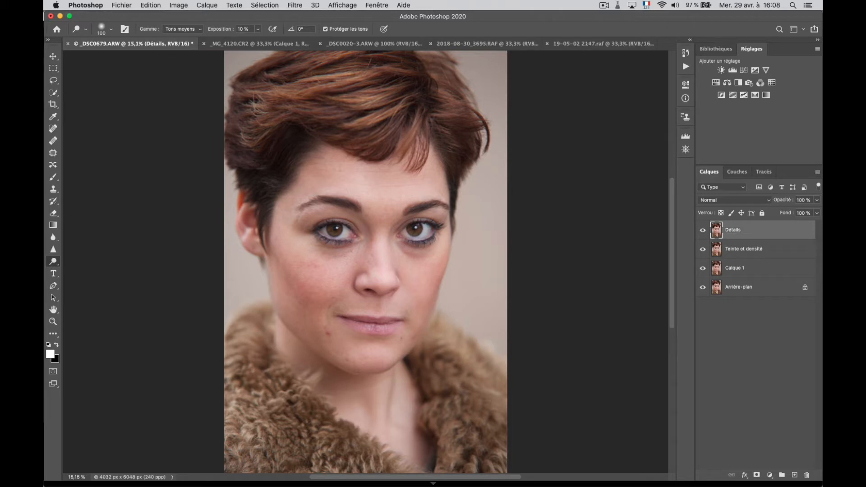
- Preview the High Pass filter (Passe-haut) on a duplicate of the Teinte et densité layer, trying radii of 0.3 and 4 pixels
{"action": "left_click", "coordinate": [722, 254]}
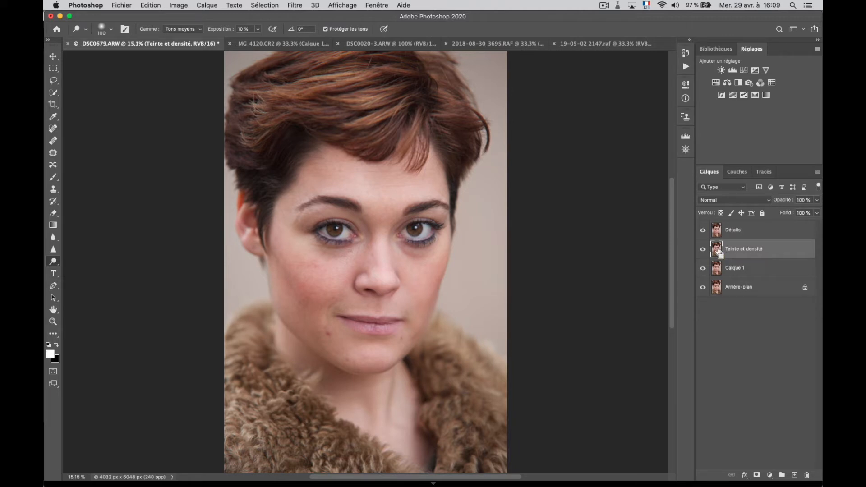
{"action": "key", "text": "super+j"}
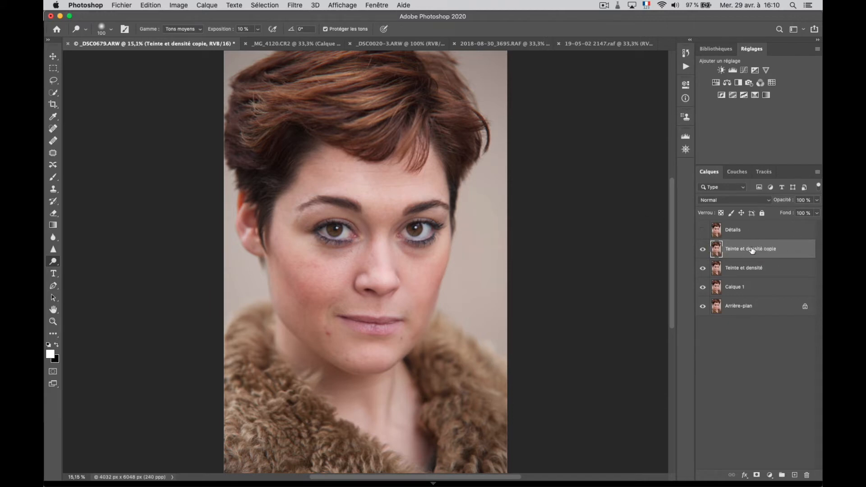
{"action": "left_click", "coordinate": [292, 4]}
{"action": "mouse_move", "coordinate": [431, 198]}
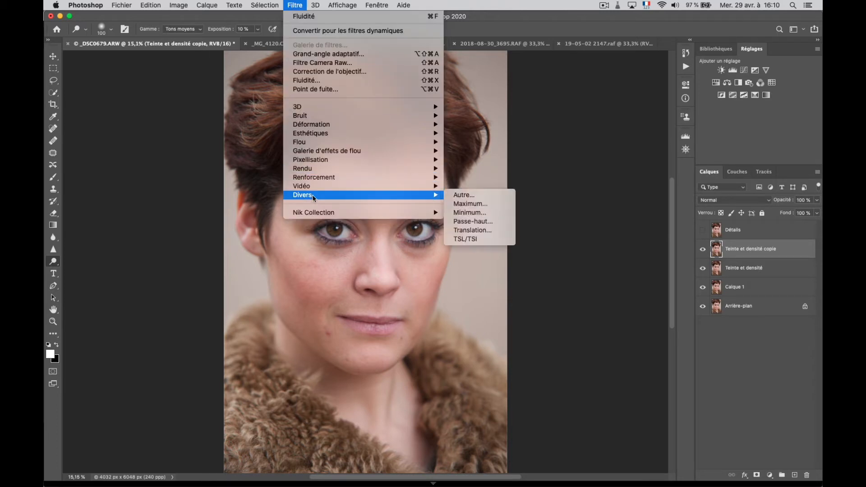
{"action": "left_click", "coordinate": [500, 220]}
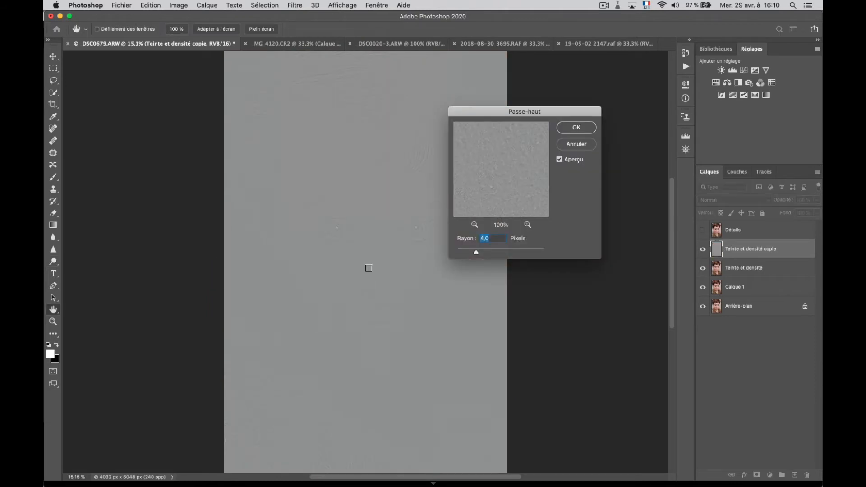
{"action": "key", "text": "super+plus"}
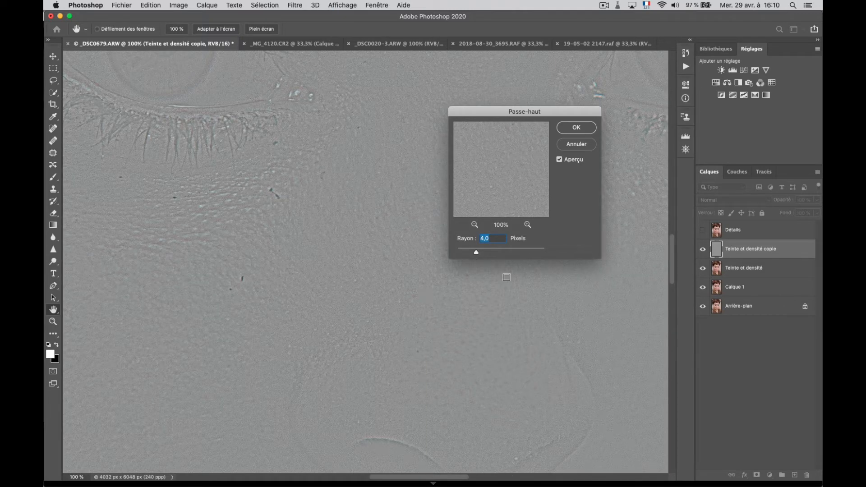
{"action": "left_click_drag", "start_coordinate": [476, 253], "coordinate": [456, 253]}
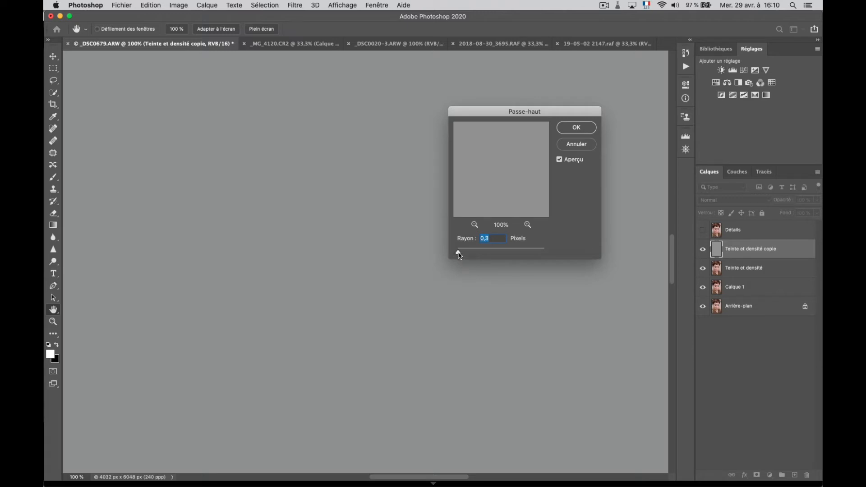
{"action": "mouse_move", "coordinate": [460, 255]}
{"action": "left_mouse_down"}
{"action": "mouse_move", "coordinate": [487, 255]}
{"action": "mouse_move", "coordinate": [476, 253]}
{"action": "left_mouse_up"}
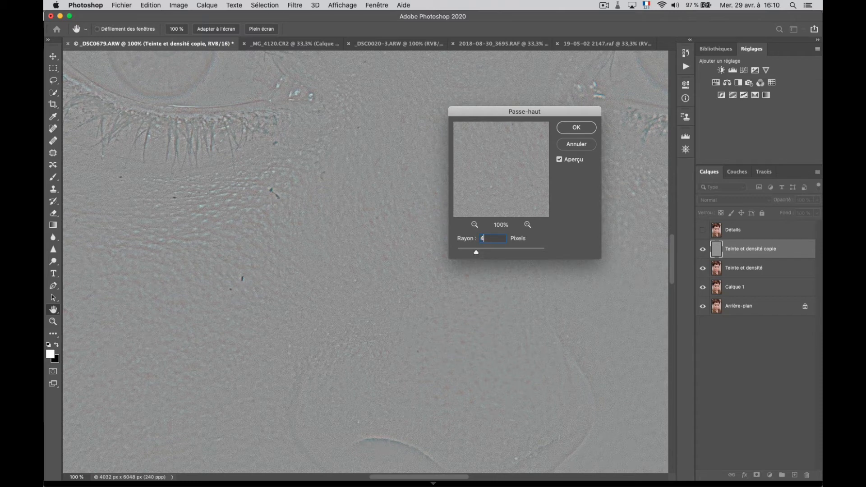
- Cancel the High Pass filter and delete the duplicate of the Teinte et densité layer
{"action": "left_click", "coordinate": [576, 144]}
{"action": "key", "text": "o"}
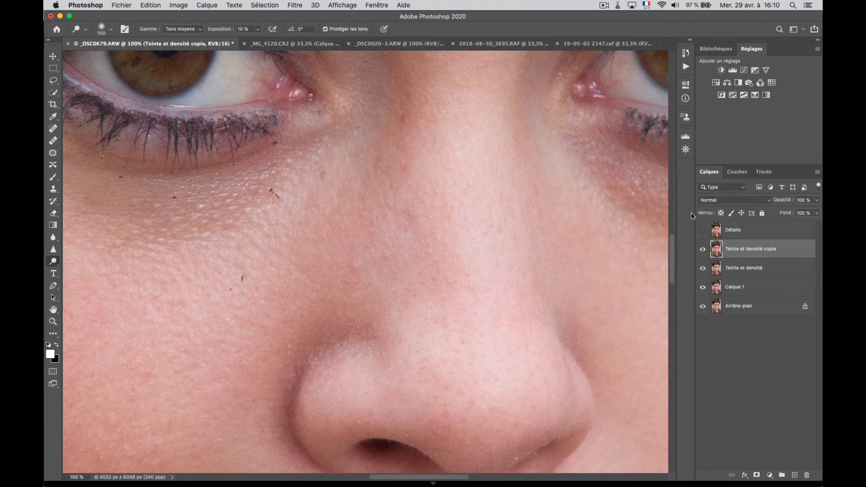
{"action": "left_click_drag", "start_coordinate": [719, 252], "coordinate": [806, 475]}
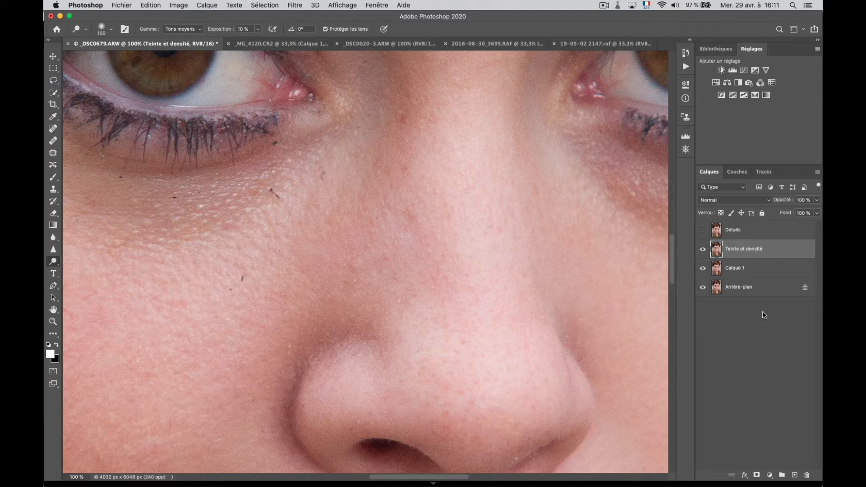
- Apply a Gaussian blur (Flou gaussien) with a 4-pixel radius to the Teinte et densité layer
{"action": "left_click", "coordinate": [294, 6]}
{"action": "mouse_move", "coordinate": [332, 144]}
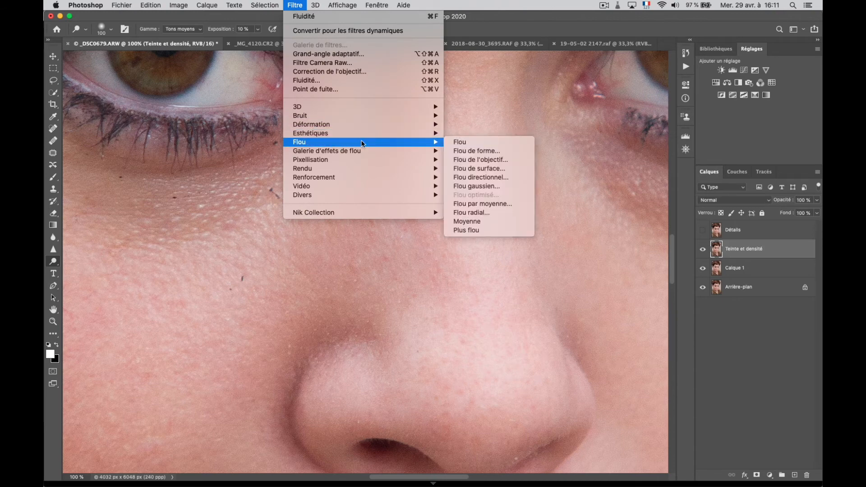
{"action": "left_click", "coordinate": [496, 186]}
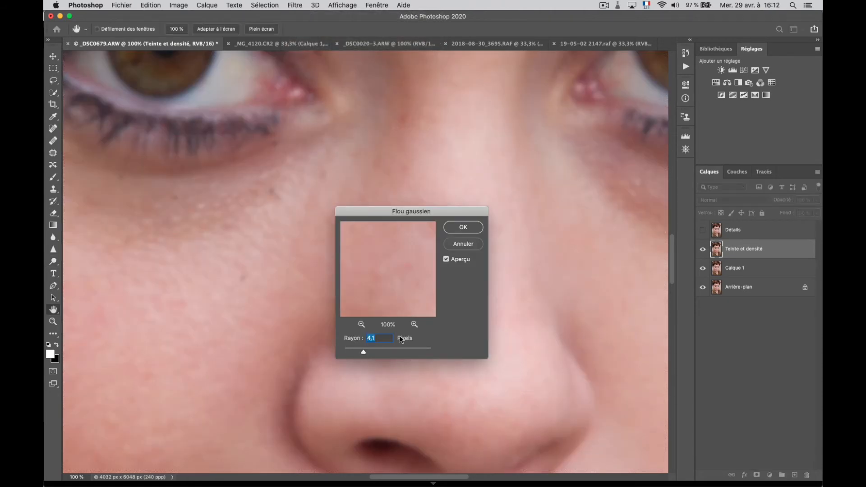
{"action": "type", "text": "4"}
{"action": "left_click", "coordinate": [462, 228]}
{"action": "key", "text": "o"}
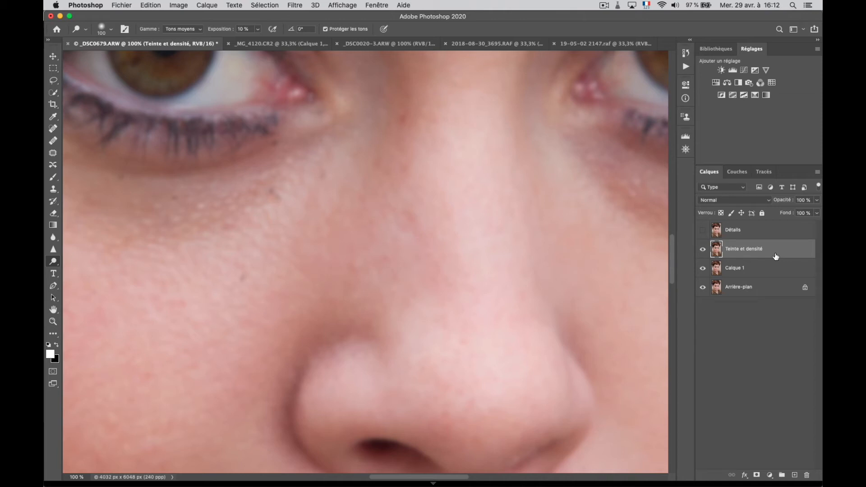
- Show the Détails layer and start Apply Image on it with Teinte et densité as the source layer
{"action": "left_click", "coordinate": [703, 230]}
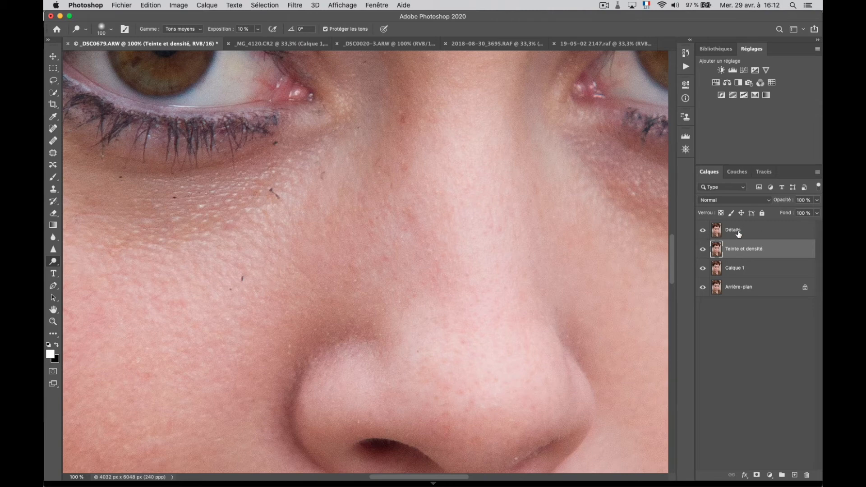
{"action": "left_click", "coordinate": [717, 229]}
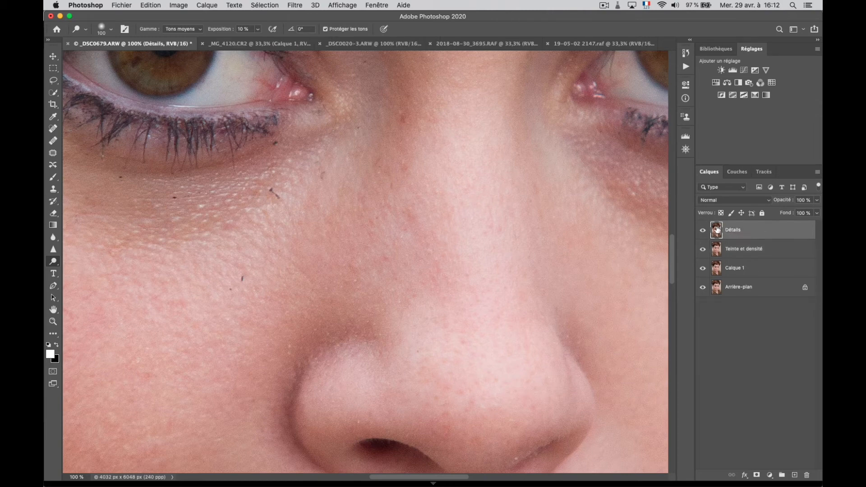
{"action": "left_click", "coordinate": [179, 7]}
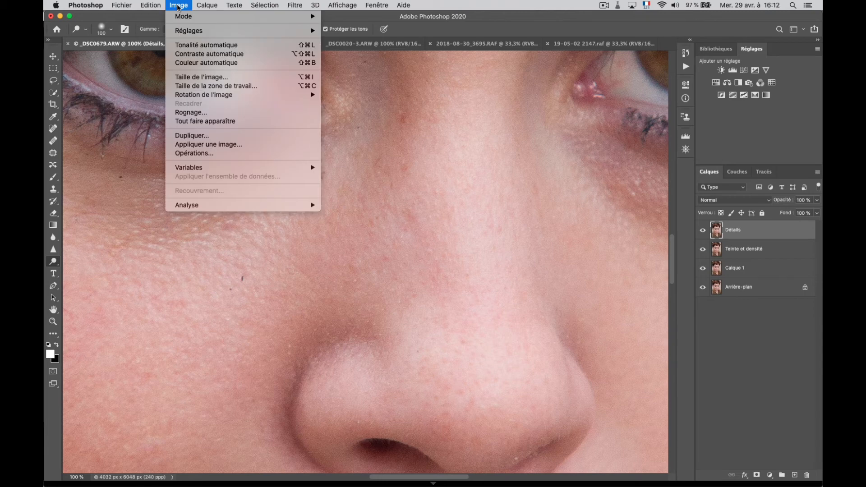
{"action": "left_click", "coordinate": [224, 145]}
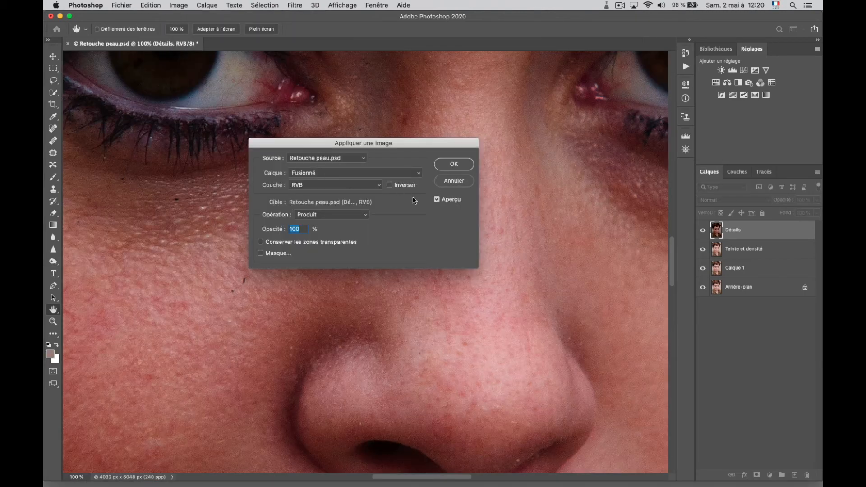
{"action": "left_click", "coordinate": [420, 176]}
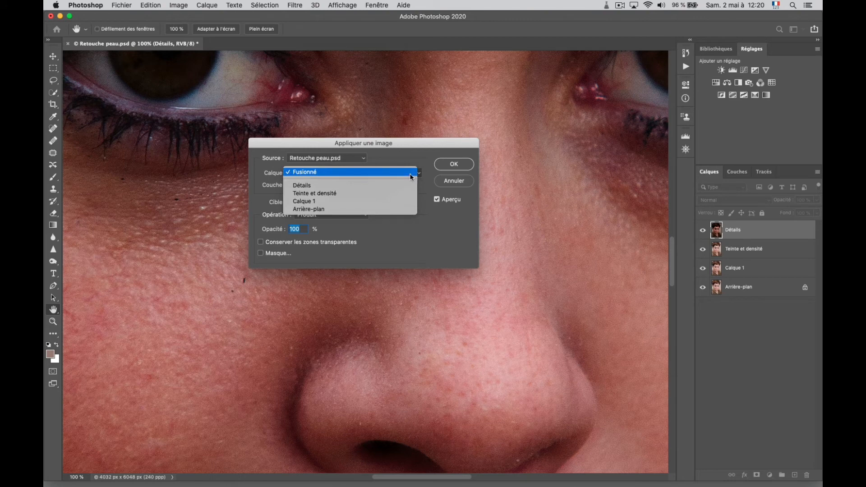
{"action": "left_click", "coordinate": [368, 194]}
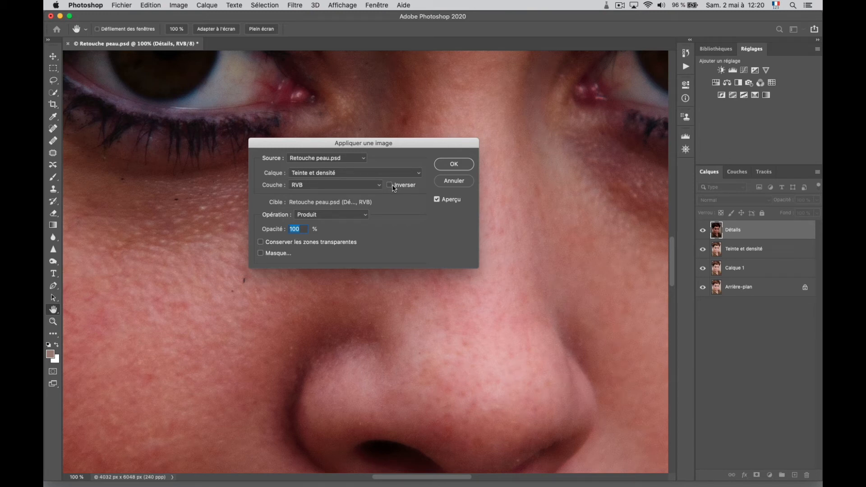
- Apply the image to Détails with the Soustraction operation, a scale of 2 and an offset of 128
{"action": "left_click", "coordinate": [364, 215]}
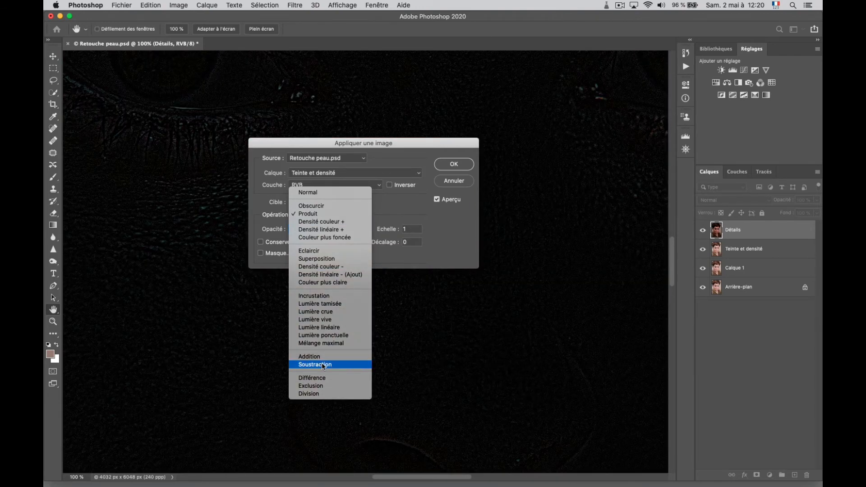
{"action": "left_click", "coordinate": [322, 365]}
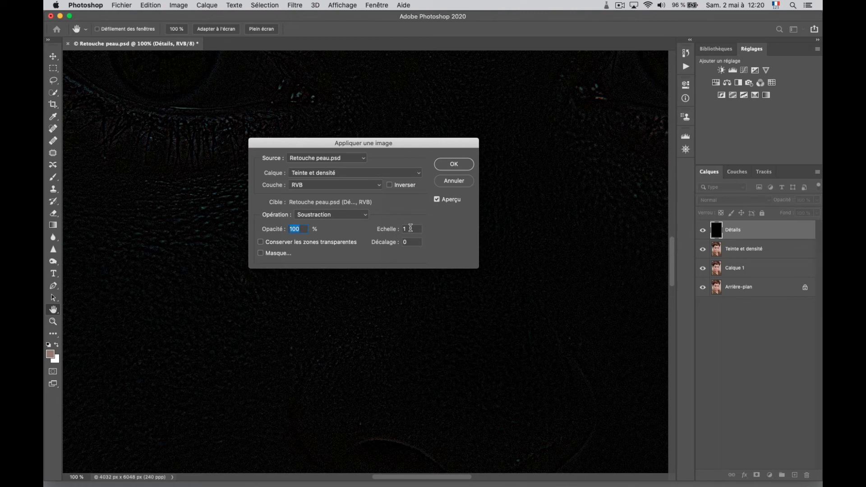
{"action": "left_click_drag", "start_coordinate": [410, 228], "coordinate": [395, 229]}
{"action": "type", "text": "2"}
{"action": "left_click_drag", "start_coordinate": [413, 242], "coordinate": [402, 242]}
{"action": "type", "text": "12"}
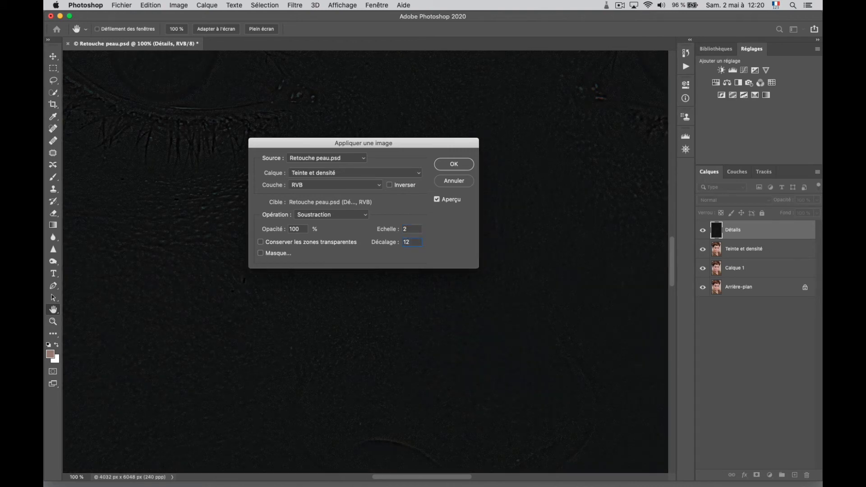
{"action": "type", "text": "8"}
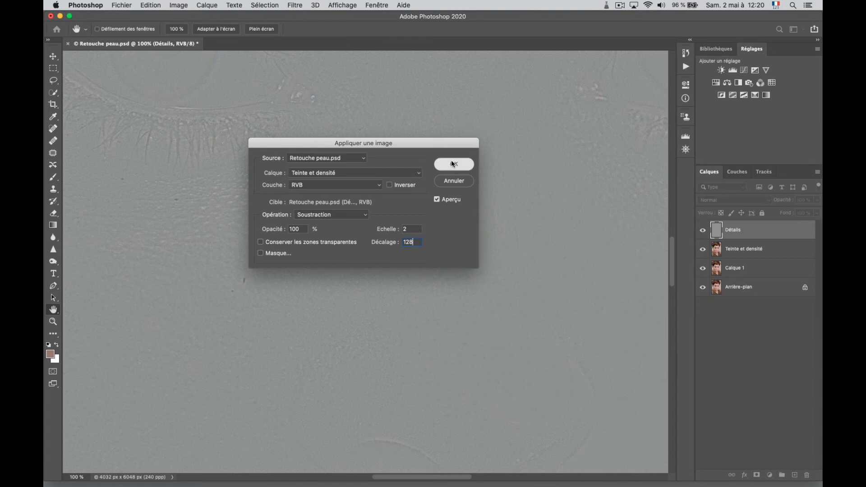
{"action": "left_click", "coordinate": [452, 164]}
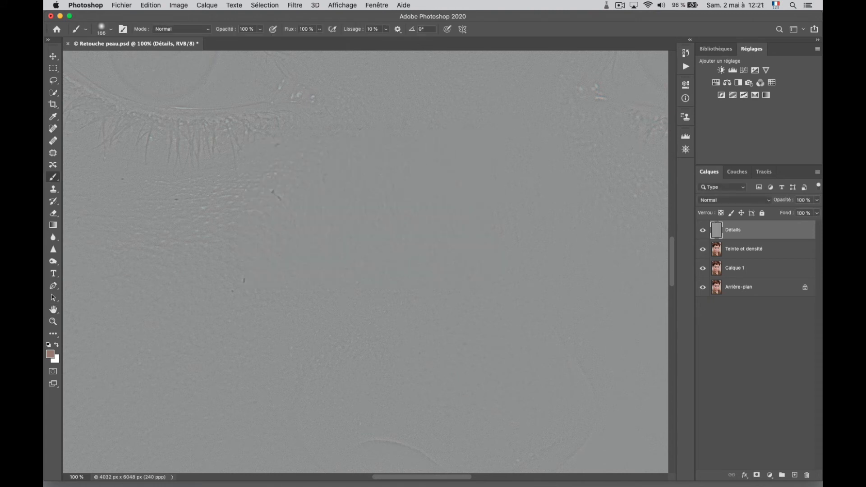
- Set the Détails layer's blend mode to Lumière linéaire and group it with the Teinte et densité layer
{"action": "left_click", "coordinate": [769, 201]}
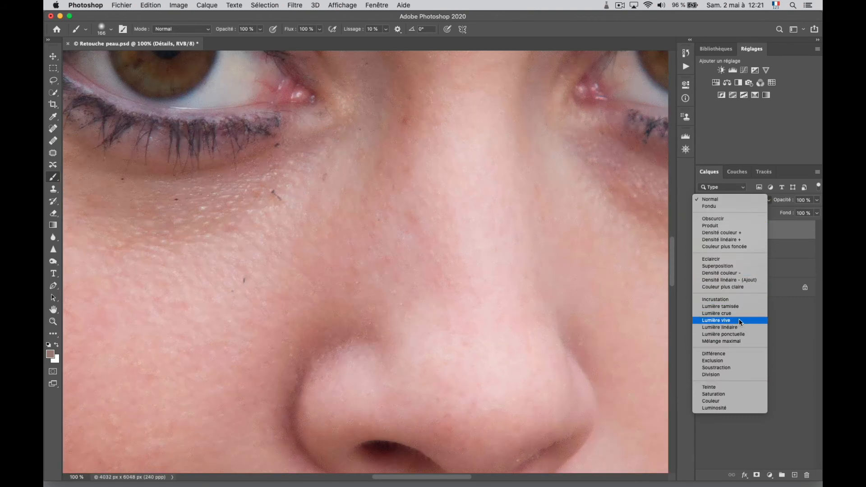
{"action": "left_click", "coordinate": [739, 327]}
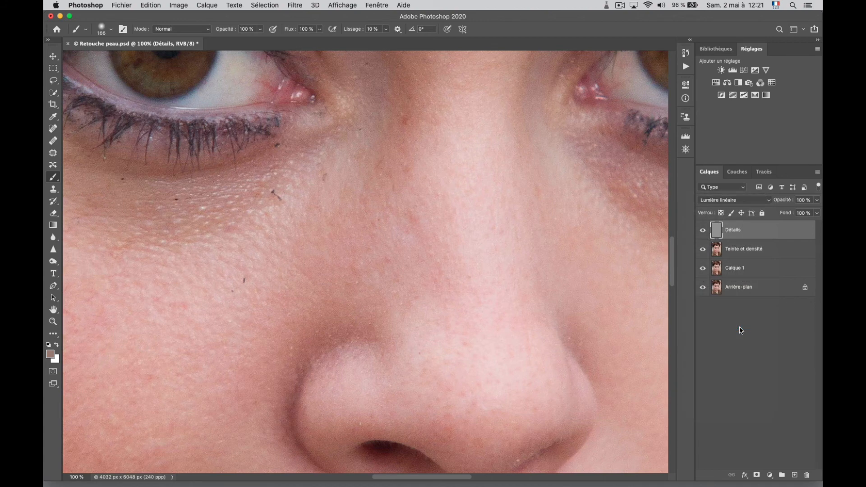
{"action": "left_click", "coordinate": [747, 256], "text": "shift"}
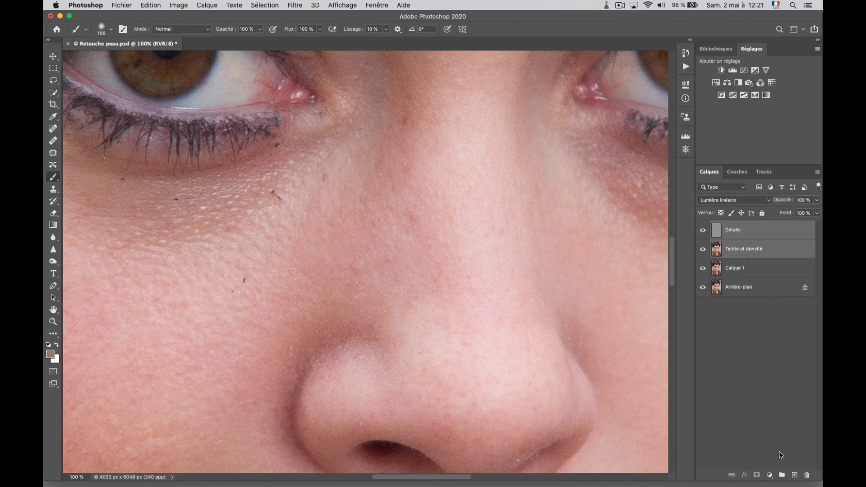
{"action": "left_click", "coordinate": [782, 476]}
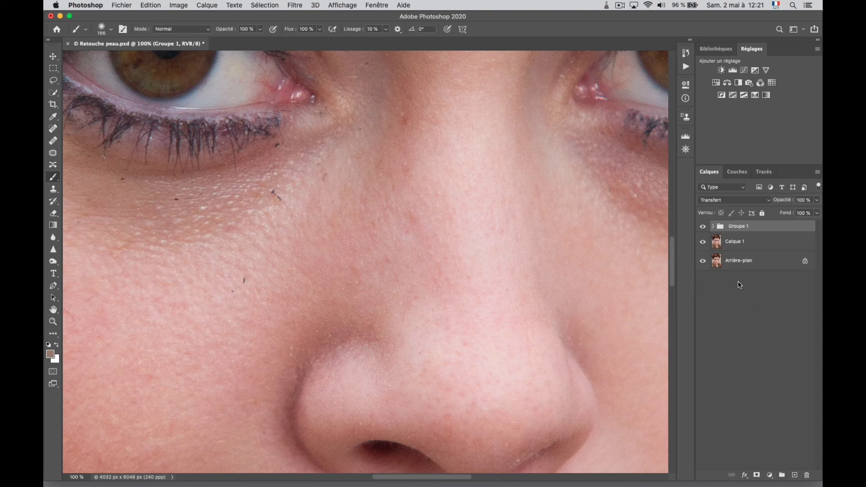
- Rename the group as Rendu de peau, and hide and show it again to compare the image with and without it
{"action": "double_click", "coordinate": [736, 227]}
{"action": "type", "text": "Rendu de peau"}
{"action": "key", "text": "Return"}
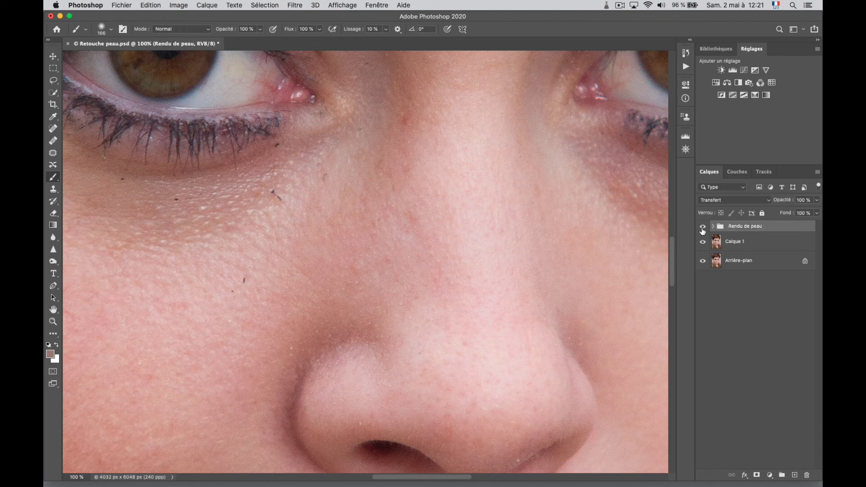
{"action": "left_click", "coordinate": [702, 227]}
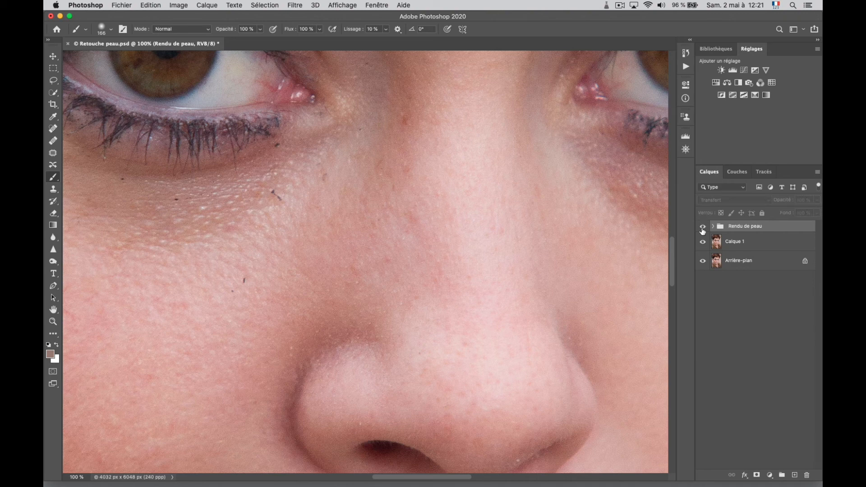
{"action": "left_click", "coordinate": [702, 227]}
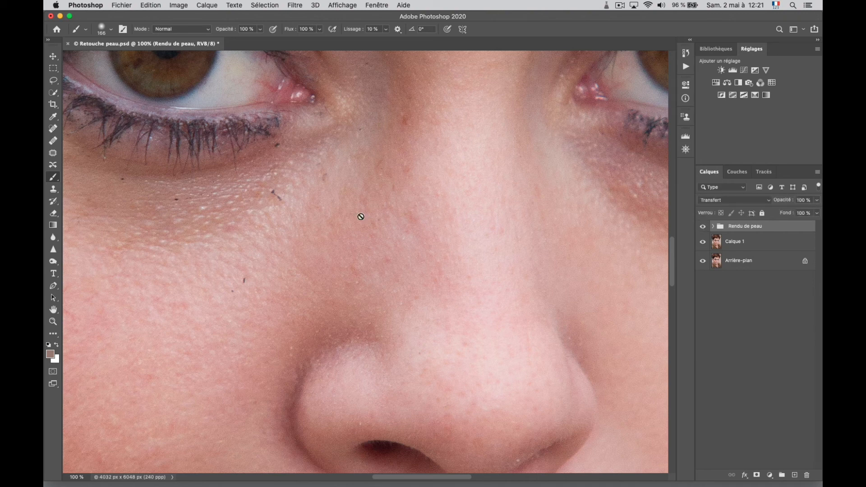
- Patch the cheek skin below the eye on the Teinte et densité layer with the content-aware Patch tool, and deselect the area
{"action": "key", "text": "j"}
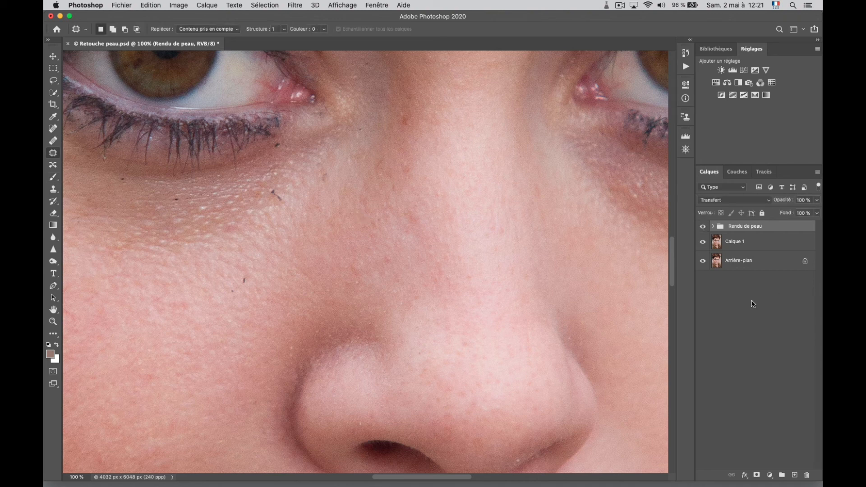
{"action": "left_click", "coordinate": [714, 227]}
{"action": "left_click", "coordinate": [751, 264]}
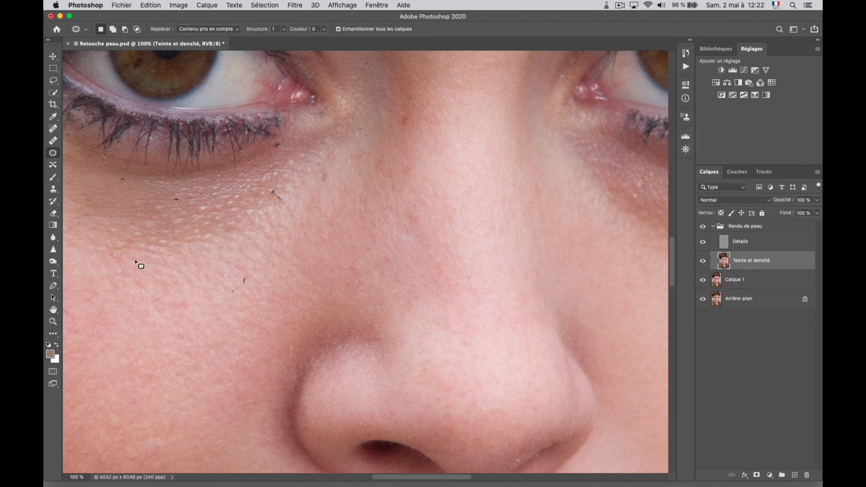
{"action": "mouse_move", "coordinate": [136, 261]}
{"action": "left_mouse_down"}
{"action": "mouse_move", "coordinate": [176, 214]}
{"action": "mouse_move", "coordinate": [246, 181]}
{"action": "mouse_move", "coordinate": [333, 153]}
{"action": "mouse_move", "coordinate": [424, 162]}
{"action": "mouse_move", "coordinate": [437, 230]}
{"action": "mouse_move", "coordinate": [370, 310]}
{"action": "mouse_move", "coordinate": [303, 351]}
{"action": "mouse_move", "coordinate": [192, 367]}
{"action": "mouse_move", "coordinate": [124, 316]}
{"action": "mouse_move", "coordinate": [145, 253]}
{"action": "left_mouse_up"}
{"action": "left_click_drag", "start_coordinate": [296, 256], "coordinate": [284, 277]}
{"action": "key", "text": "ctrl+d"}
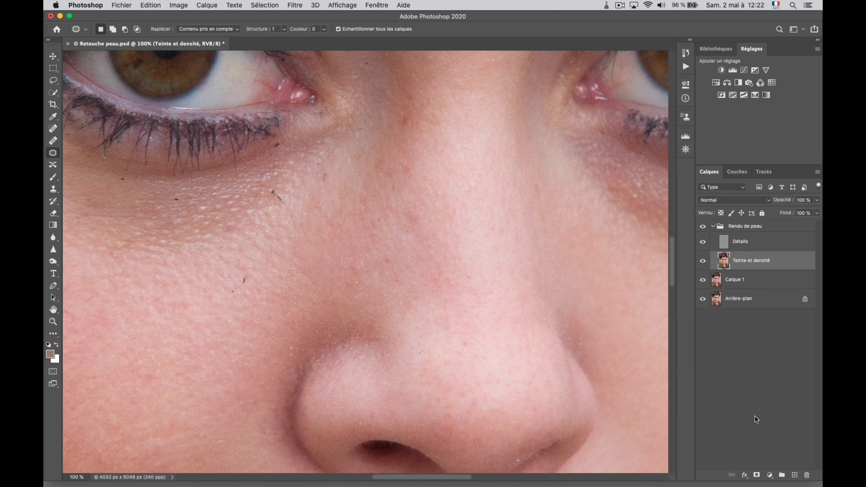